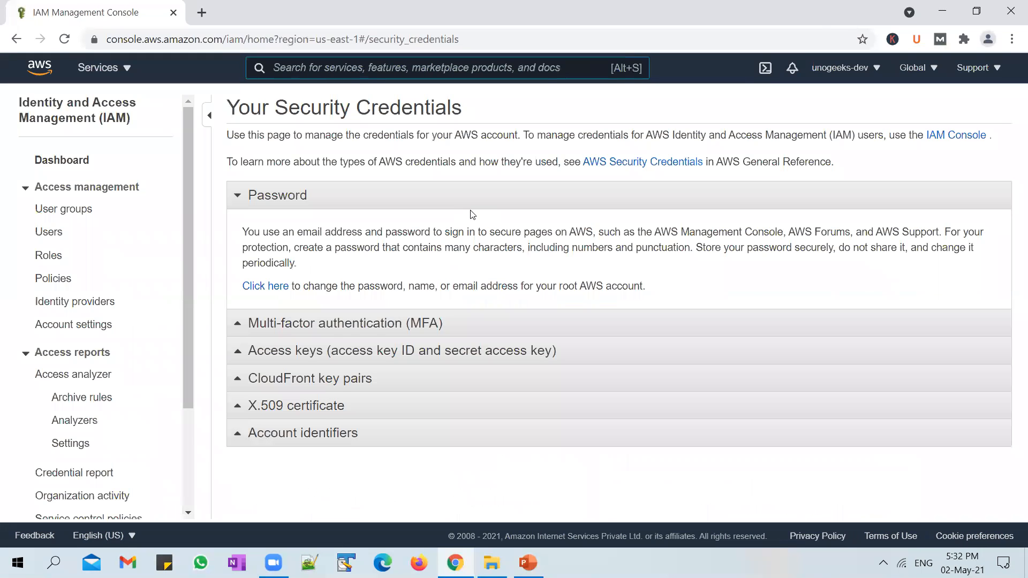
Expand the Multi-factor authentication (MFA) section on Your Security Credentials
click(306, 323)
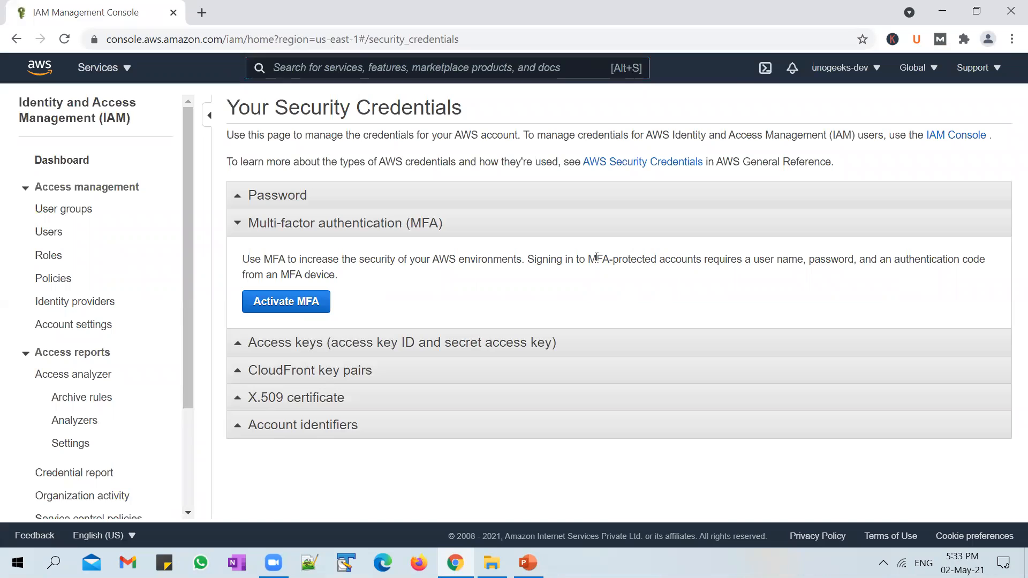
drag(587, 259, 659, 258)
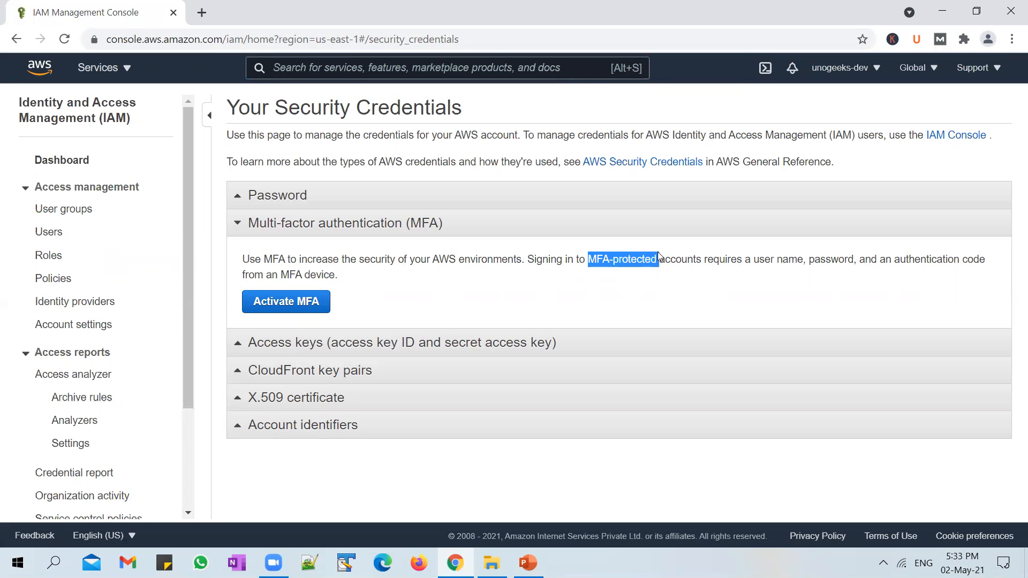
drag(753, 260, 998, 249)
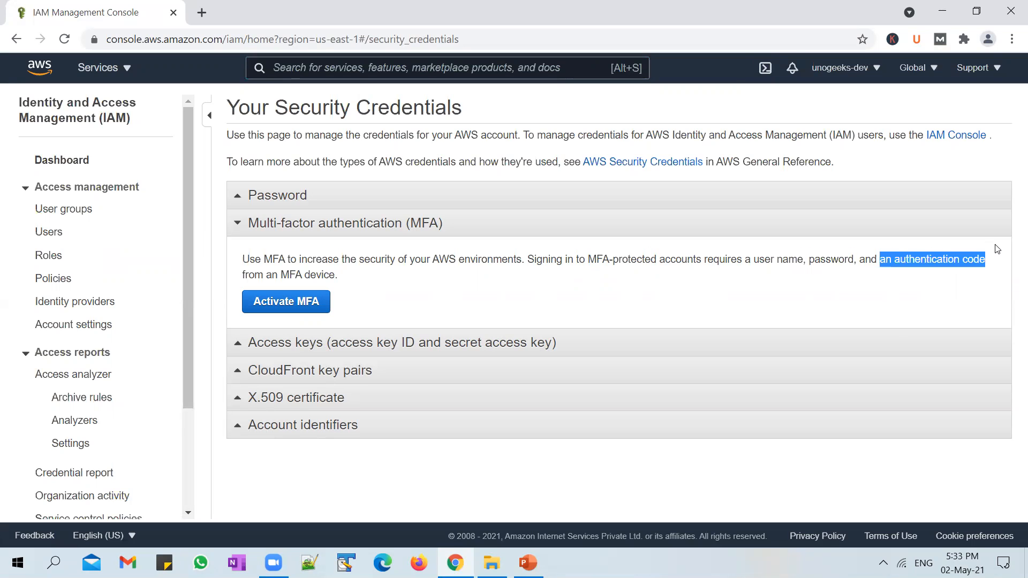
drag(281, 275, 335, 274)
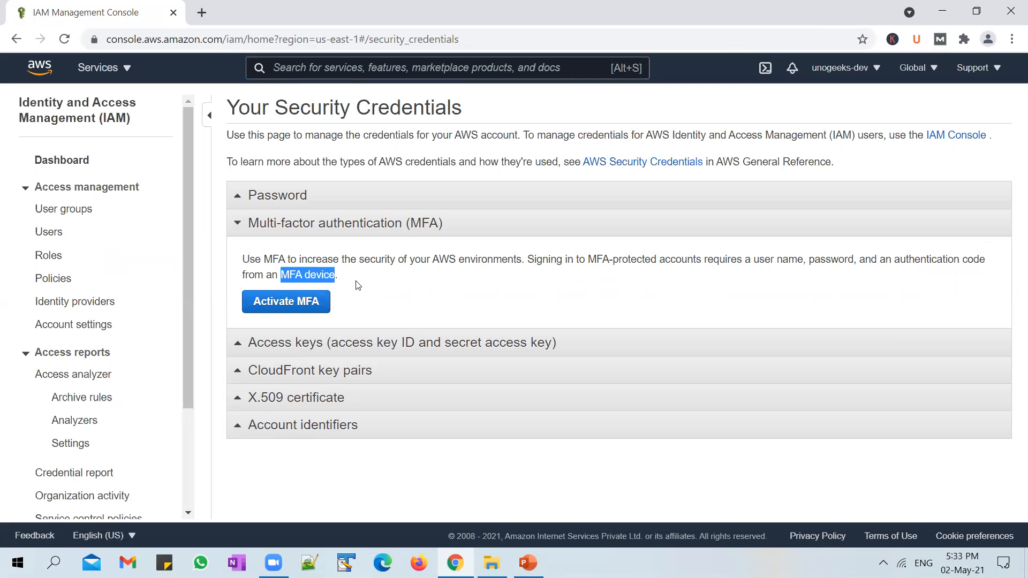
Start Activate MFA with Virtual MFA device selected and open the AWS Multi-Factor Authentication link
click(307, 300)
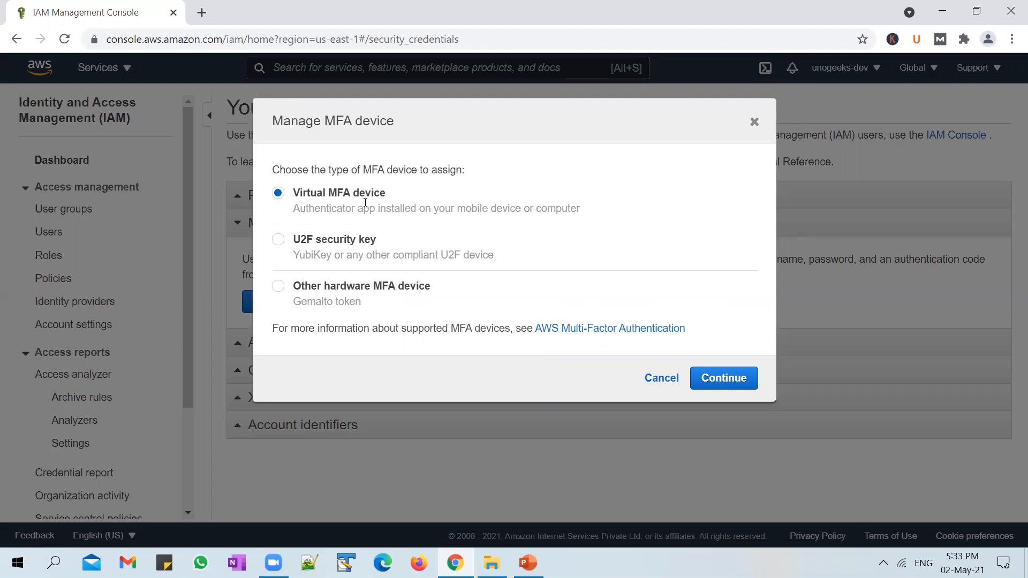
click(589, 328)
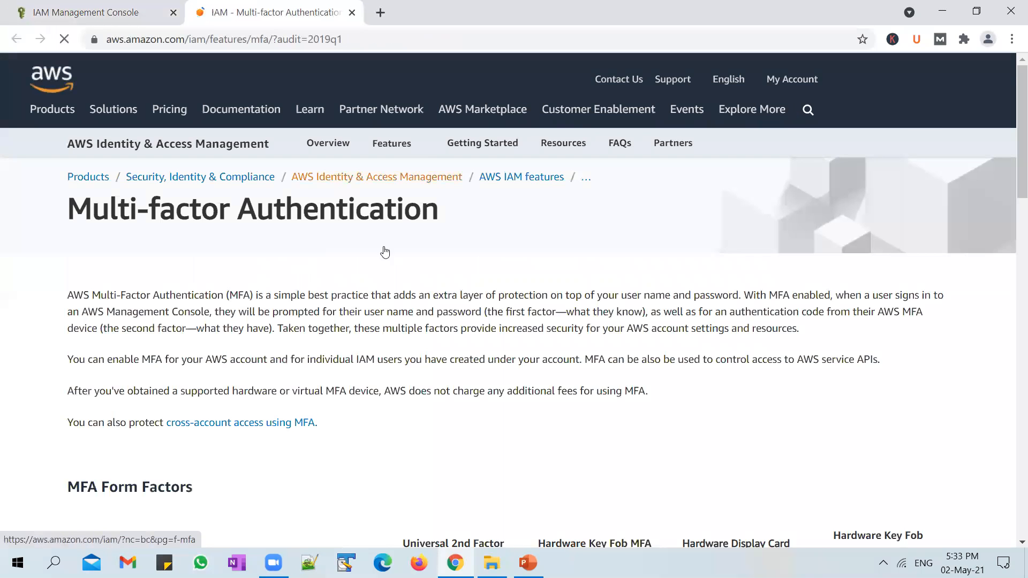
Scroll to Virtual MFA Applications and review the Android authenticator apps listed
scroll(369, 257, down, 3)
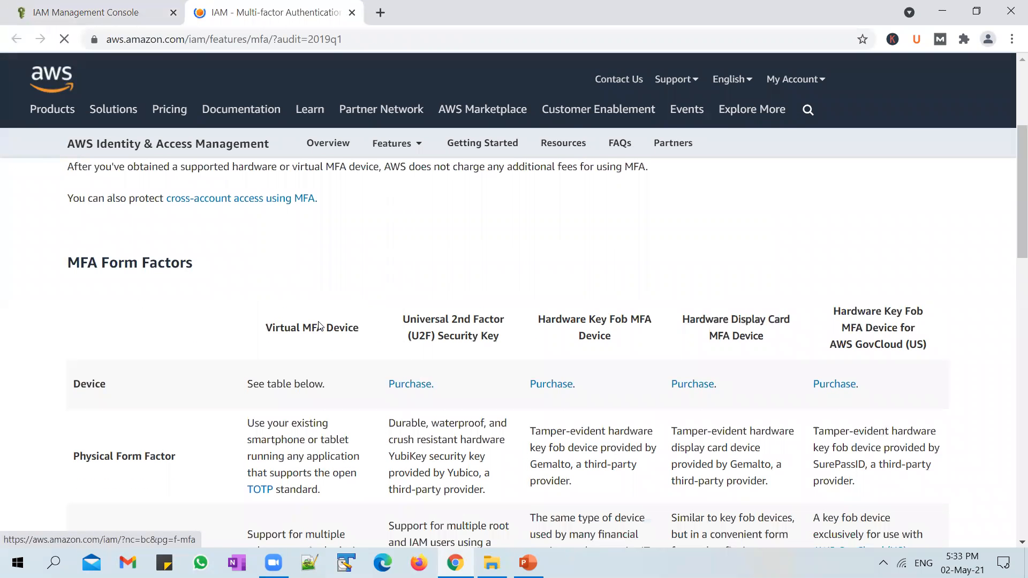
scroll(321, 321, down, 5)
scroll(314, 313, down, 6)
scroll(312, 305, up, 2)
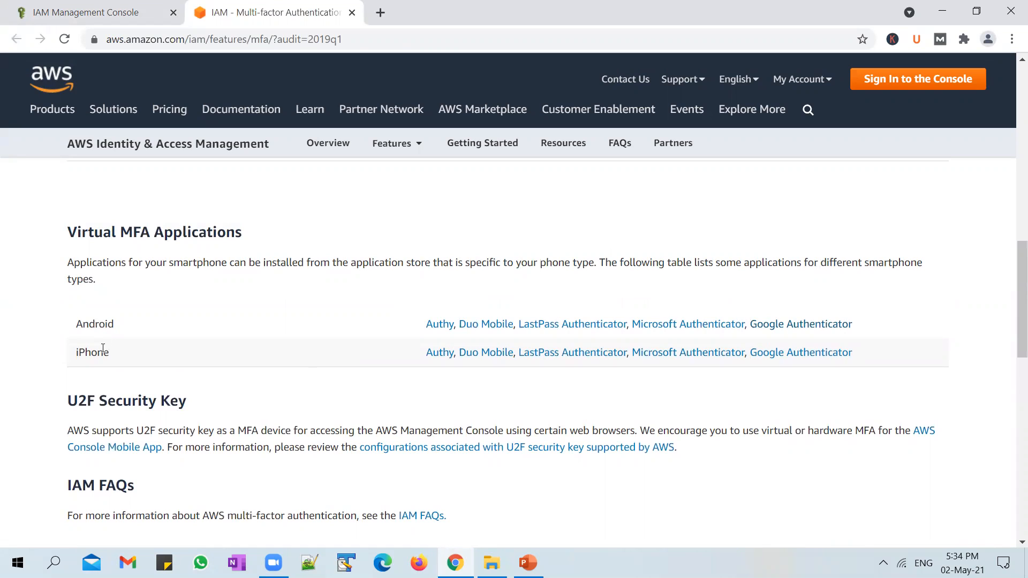
drag(876, 324, 427, 324)
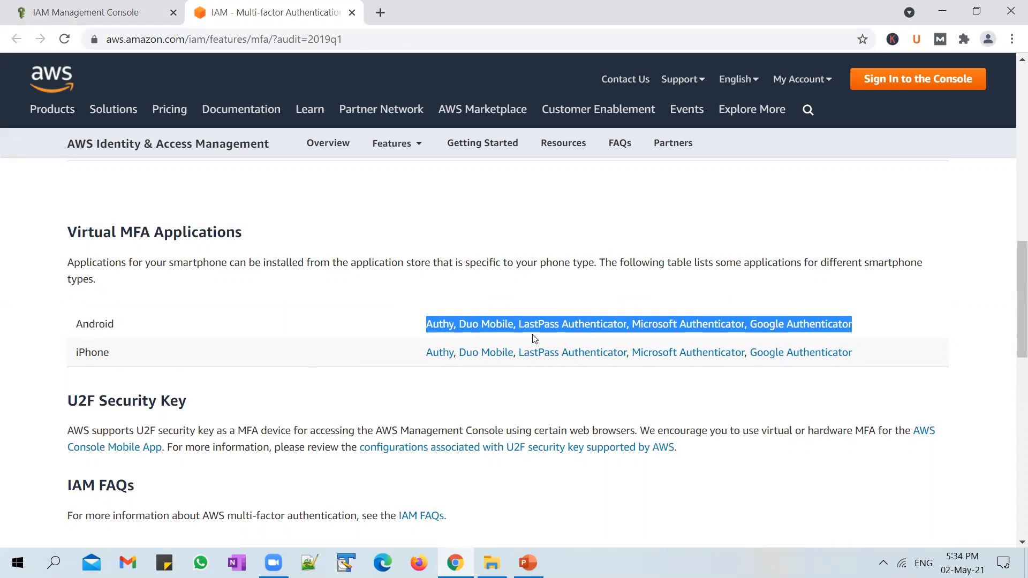
click(250, 323)
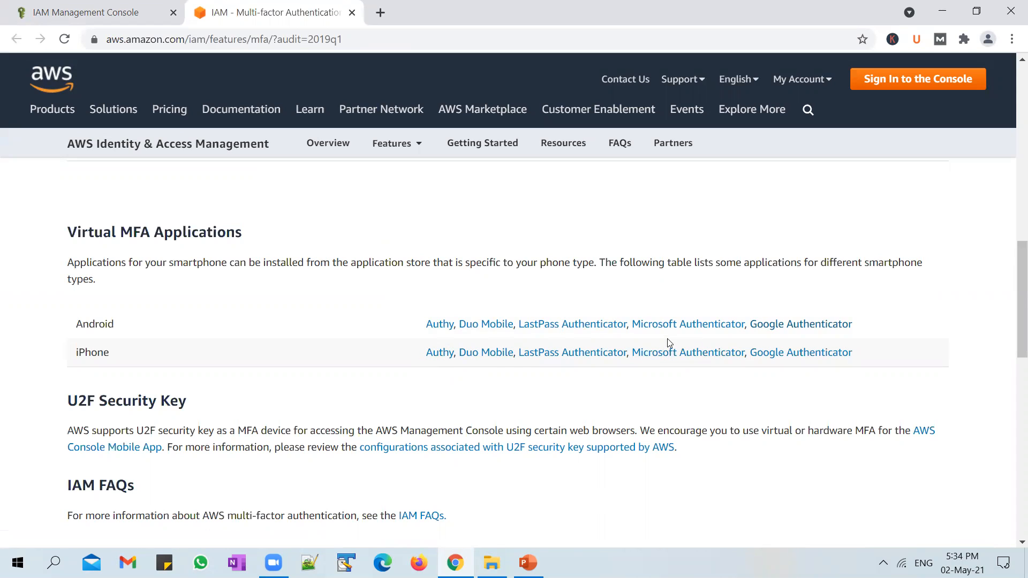
Open Google Authenticator's Google Play page from the Android row
click(104, 21)
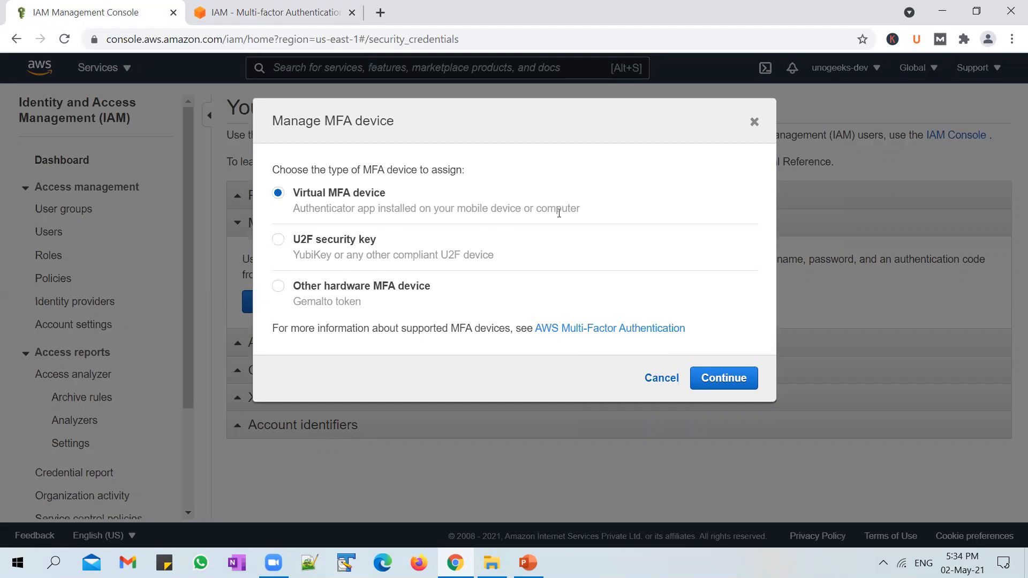
click(257, 12)
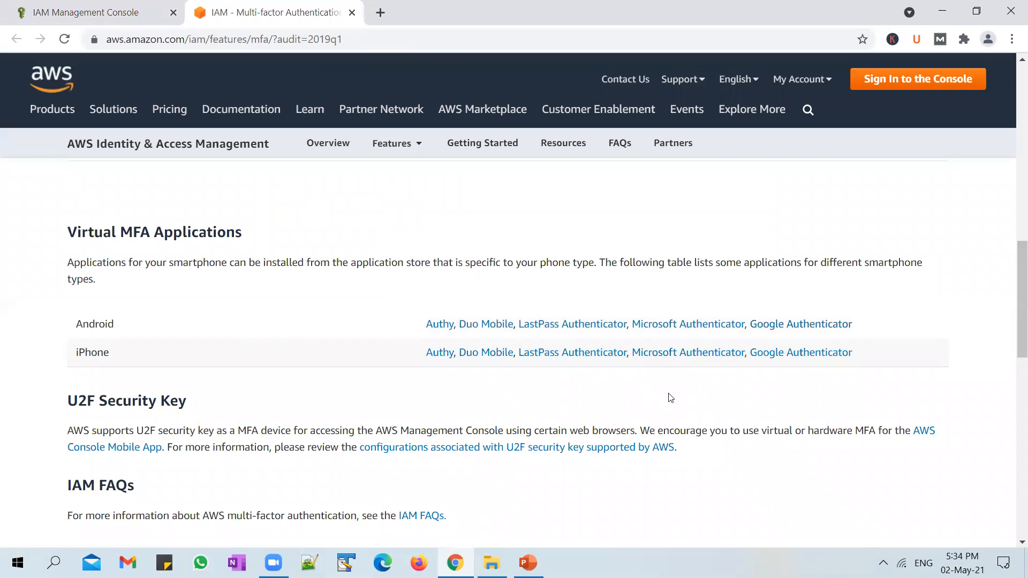
click(811, 326)
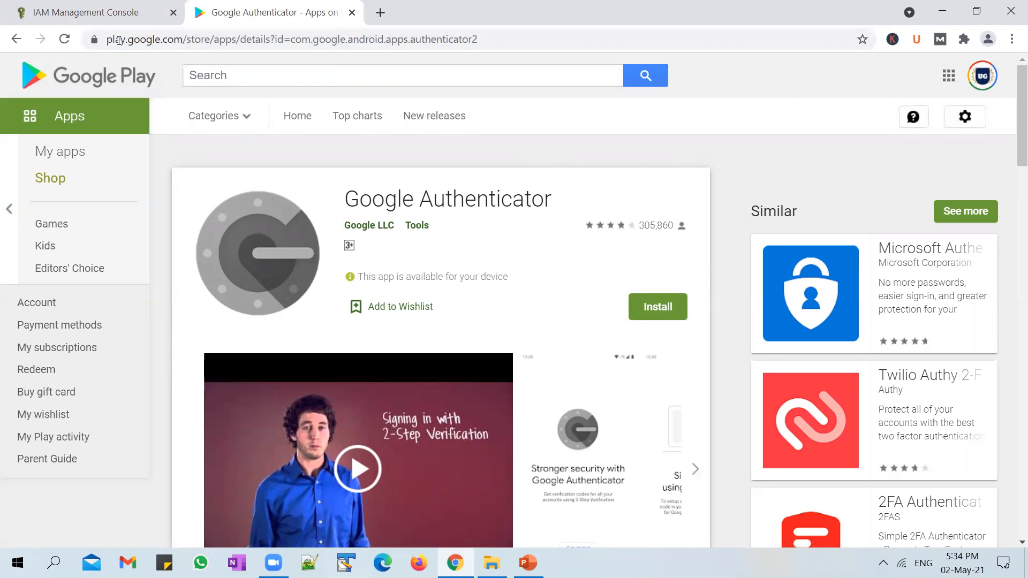
Leave the Google Play page and return to the IAM console's Manage MFA device dialog
click(58, 151)
click(124, 19)
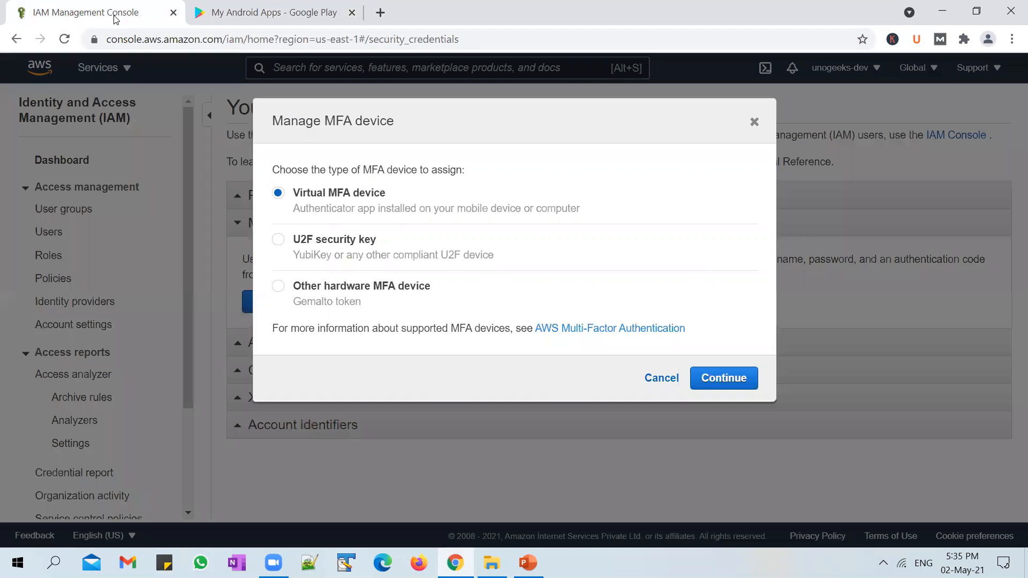
click(225, 15)
click(17, 39)
click(87, 10)
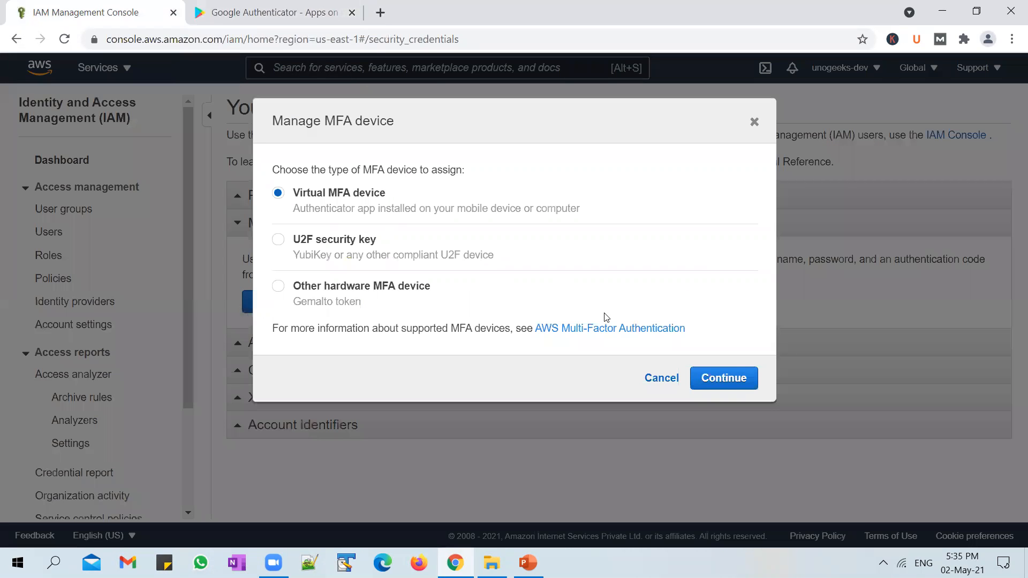
Continue with Virtual MFA device and open 'list of compatible applications' in a new tab
click(711, 387)
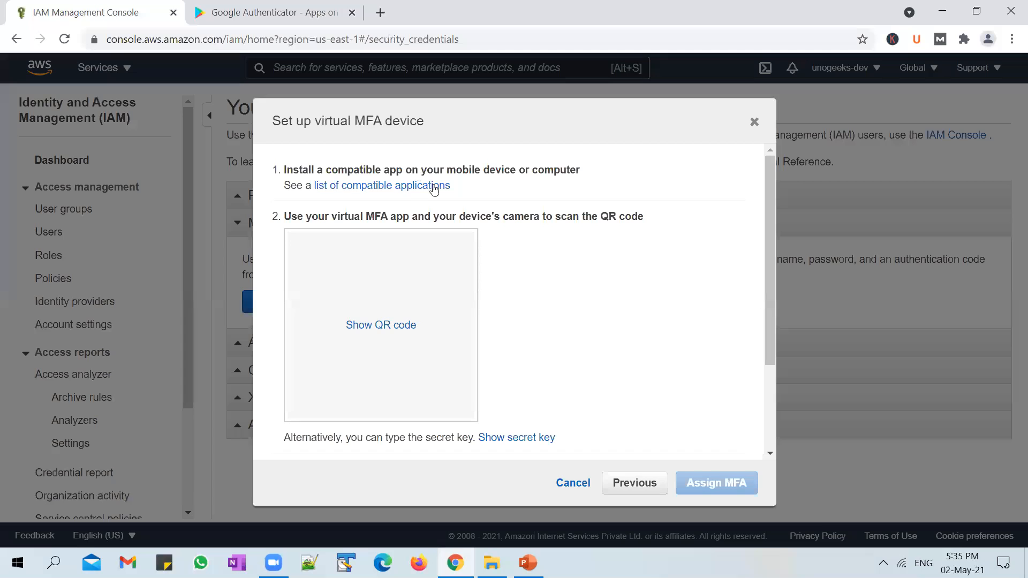
right_click(410, 189)
click(455, 197)
Close the Google Play tab, review the Virtual MFA Applications list, then return to the IAM tab
click(351, 12)
click(337, 14)
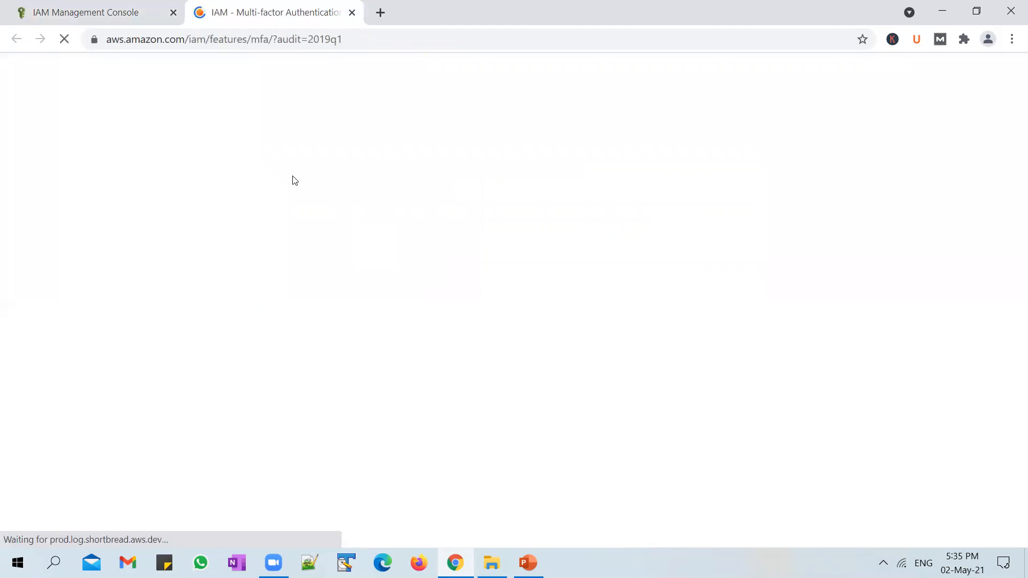
scroll(292, 273, down, 6)
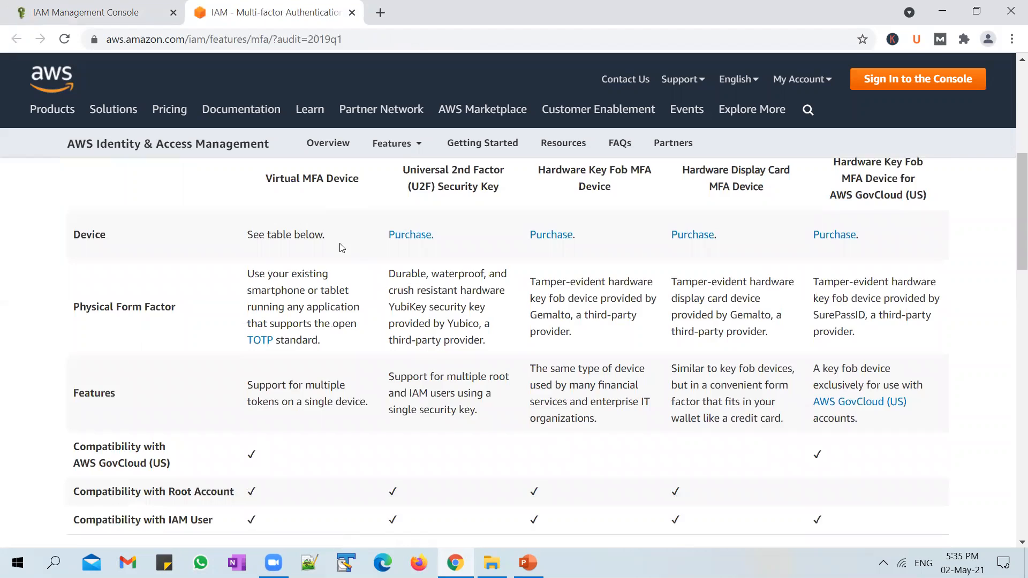
scroll(342, 246, down, 7)
scroll(428, 235, up, 1)
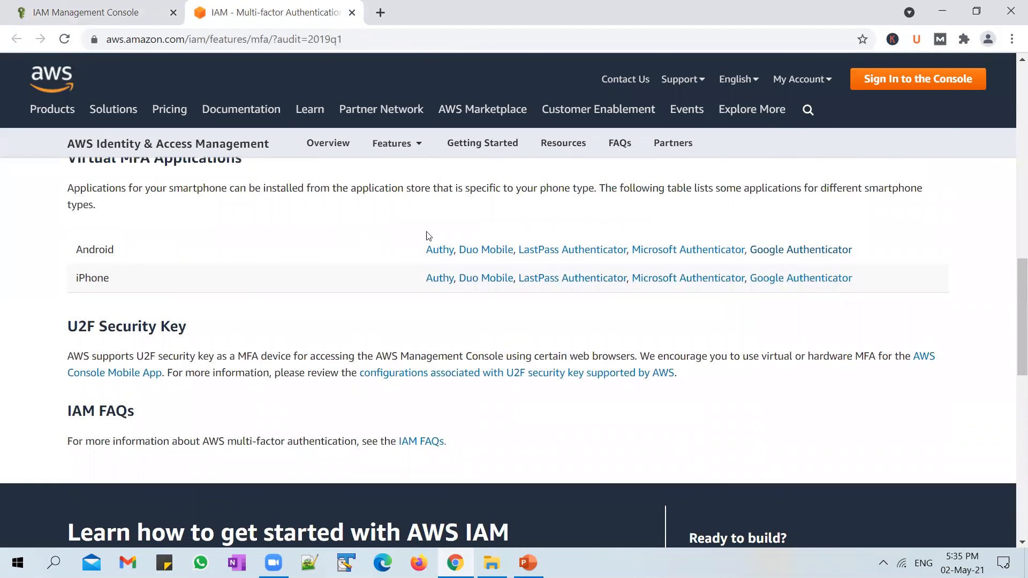
click(594, 277)
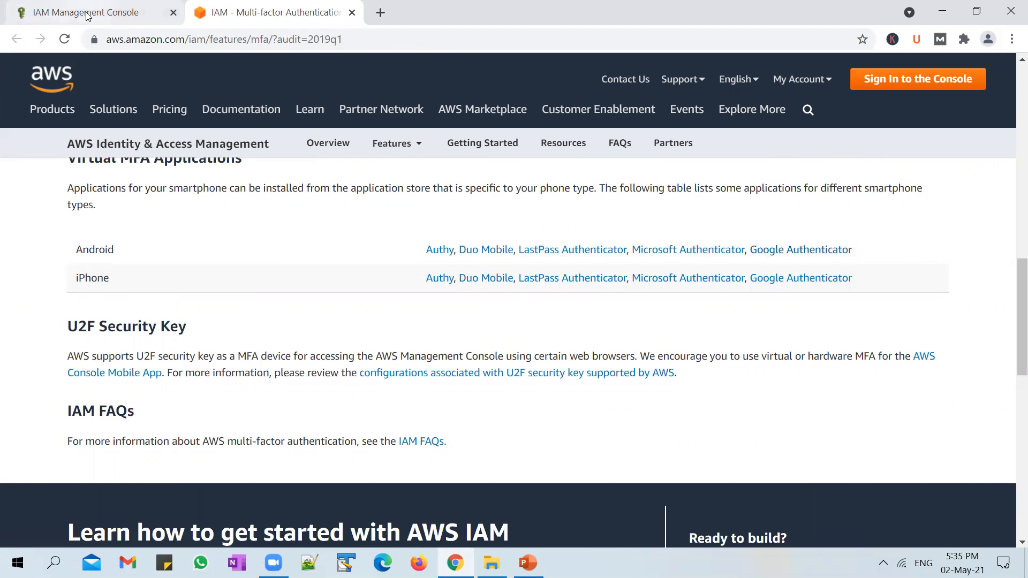
click(70, 12)
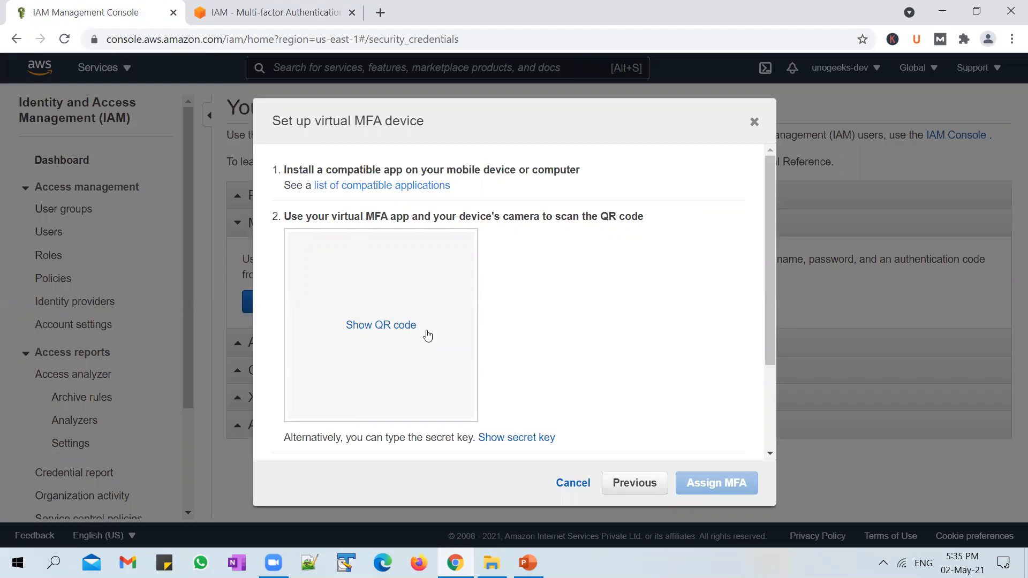
Show the virtual MFA QR code and scroll down to the MFA code 1 and 2 fields
click(402, 331)
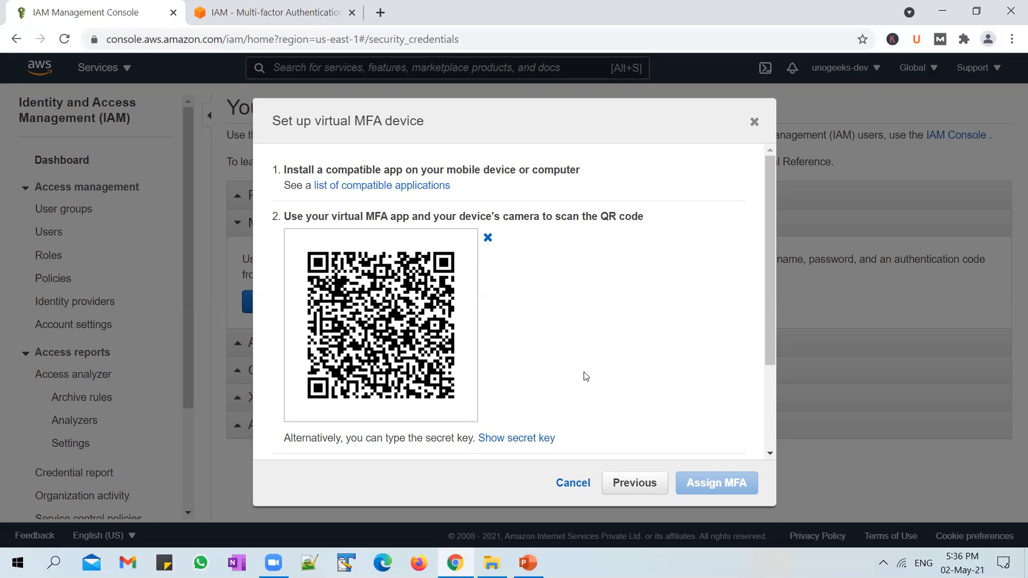
scroll(586, 376, down, 3)
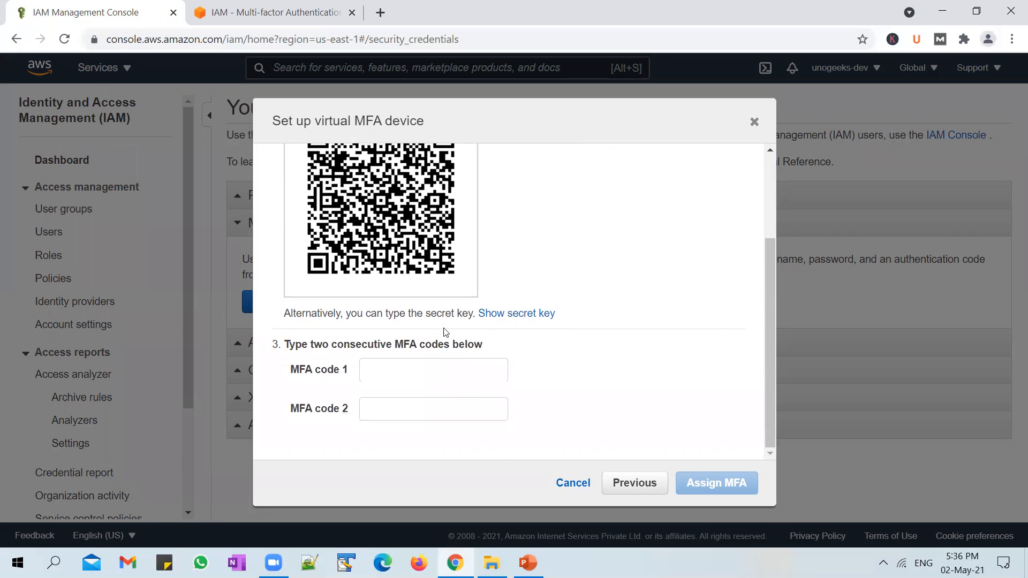
Enter two consecutive authenticator codes in MFA code 1 and 2, then assign the virtual device
click(417, 379)
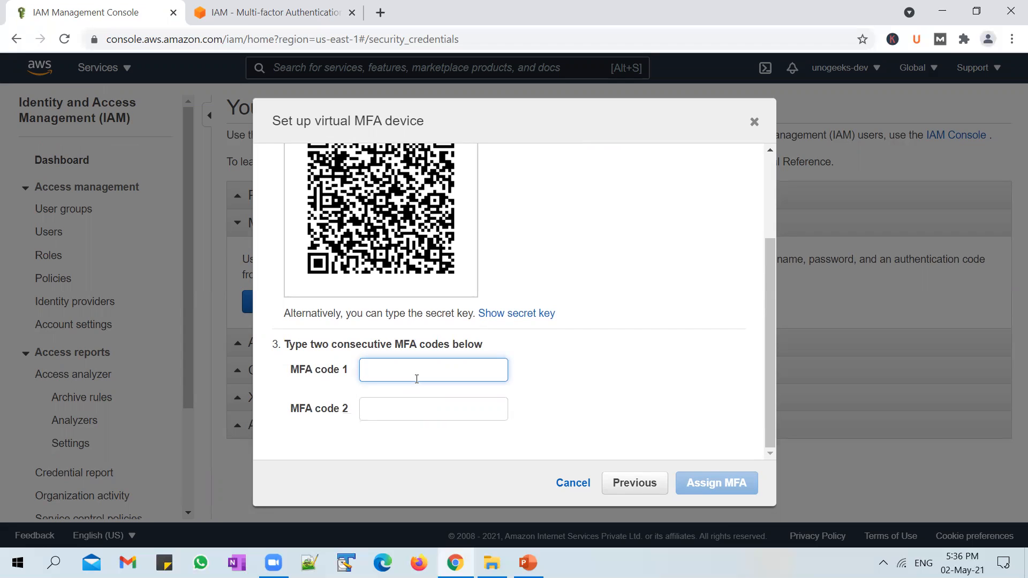
key(Tab)
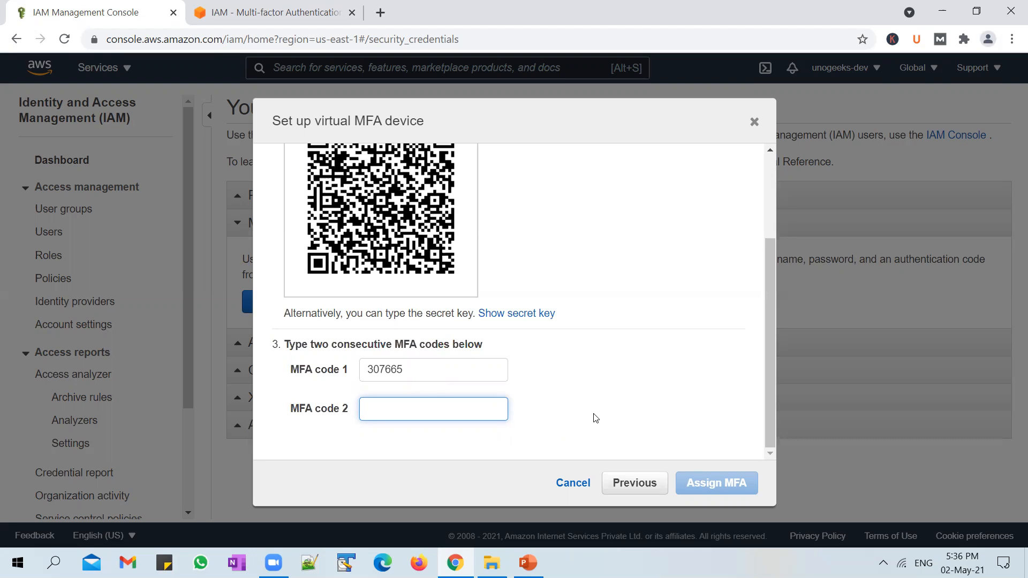
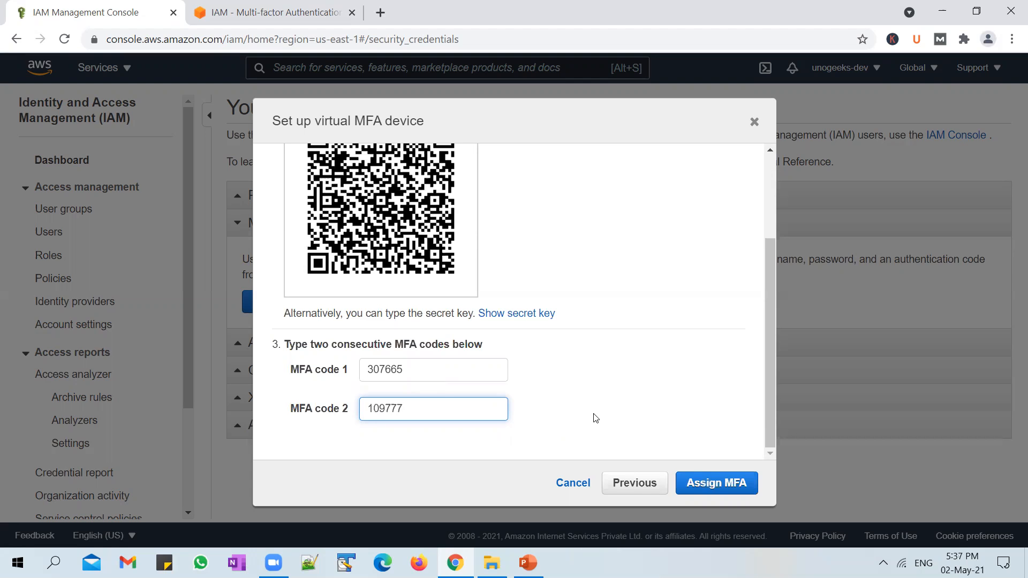
scroll(594, 417, up, 3)
scroll(592, 417, down, 3)
scroll(569, 257, up, 2)
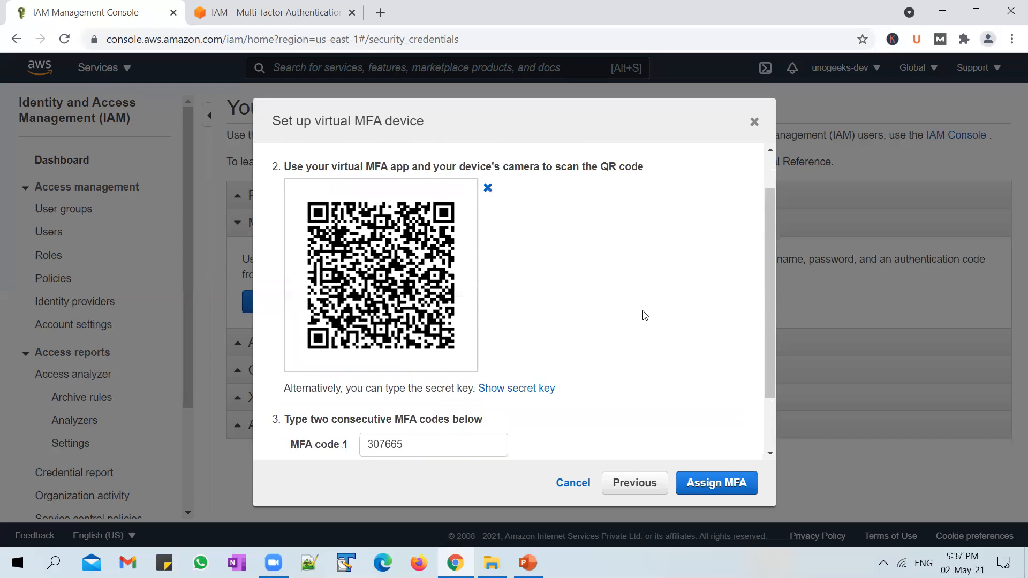
scroll(645, 316, down, 2)
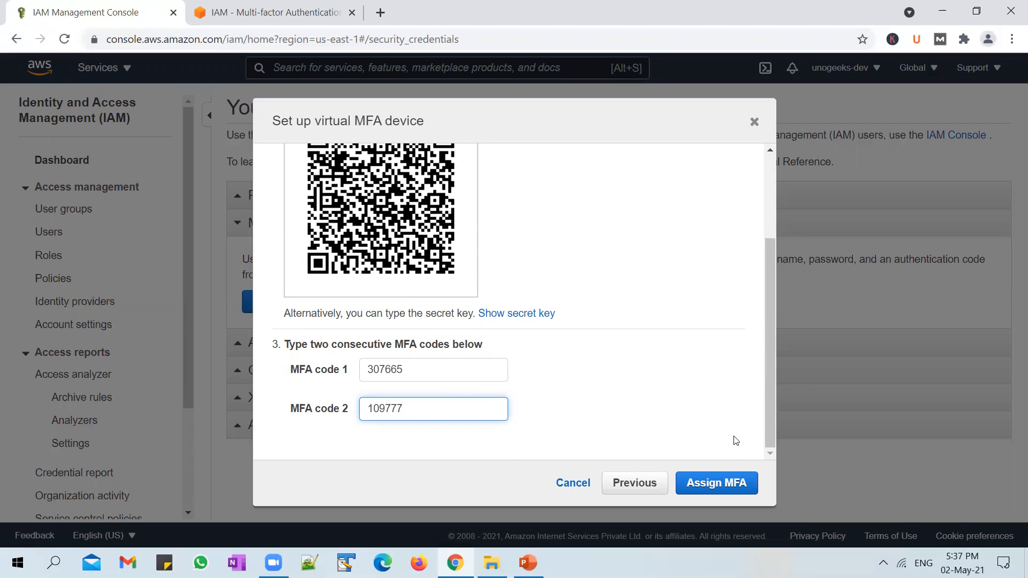
click(731, 486)
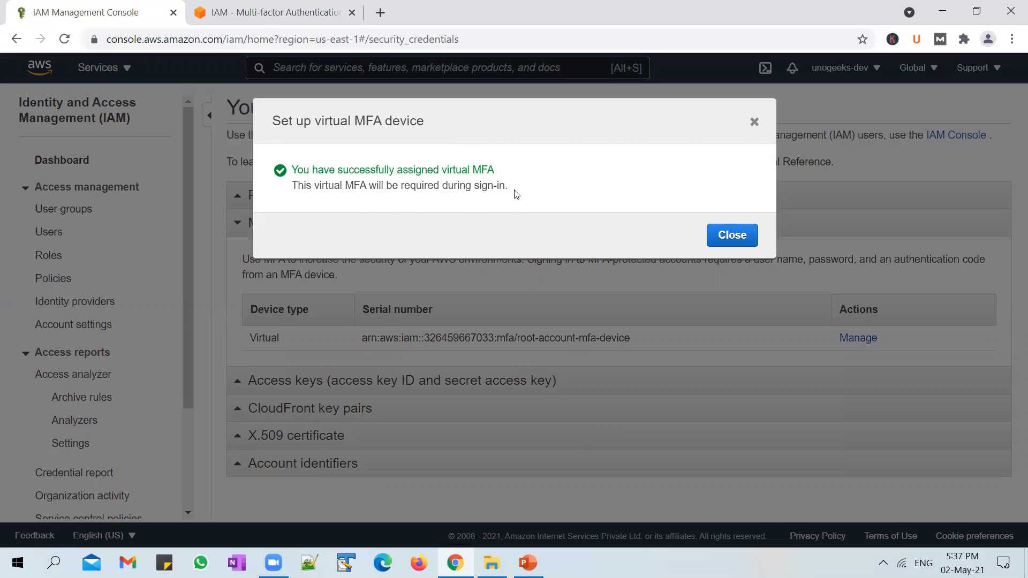
Close the success message confirming the virtual MFA device assignment
click(731, 238)
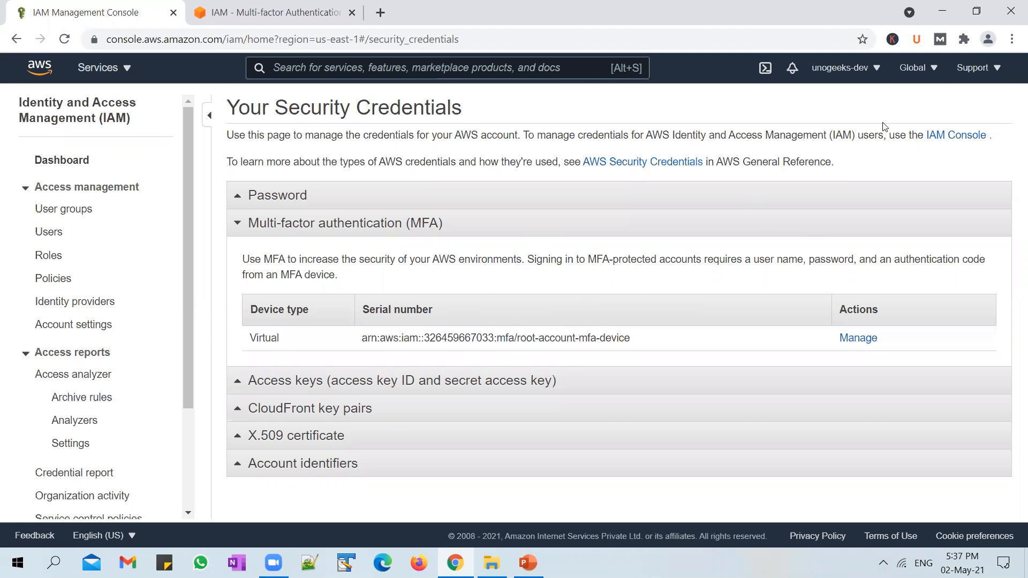
Sign out from the account menu and choose Log back in
click(875, 68)
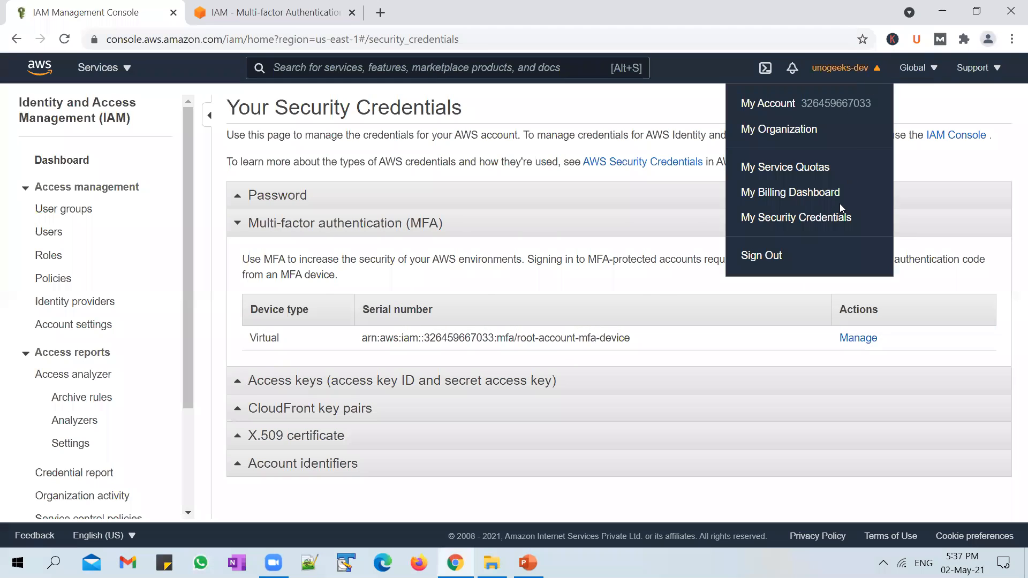
click(788, 260)
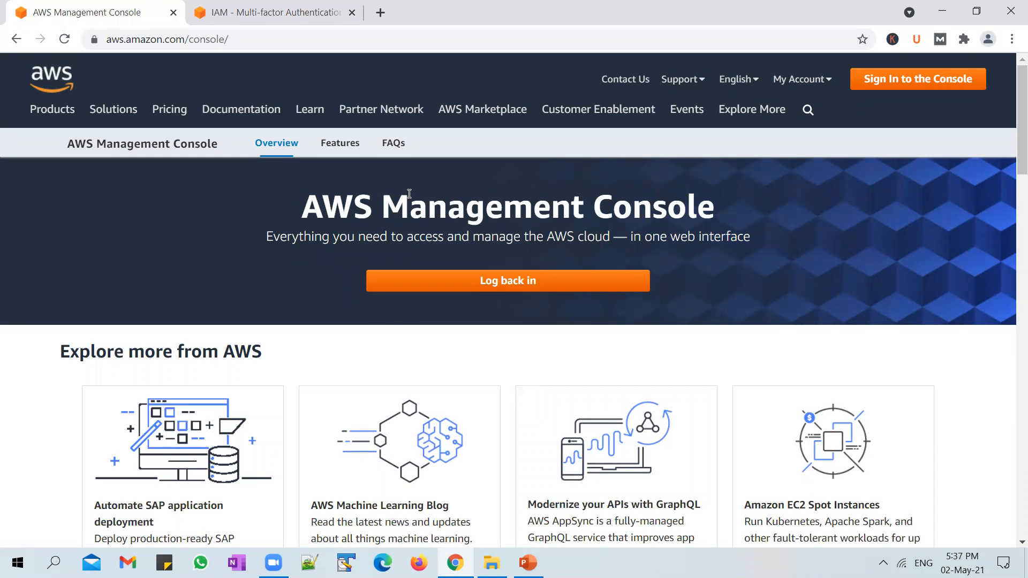
click(383, 285)
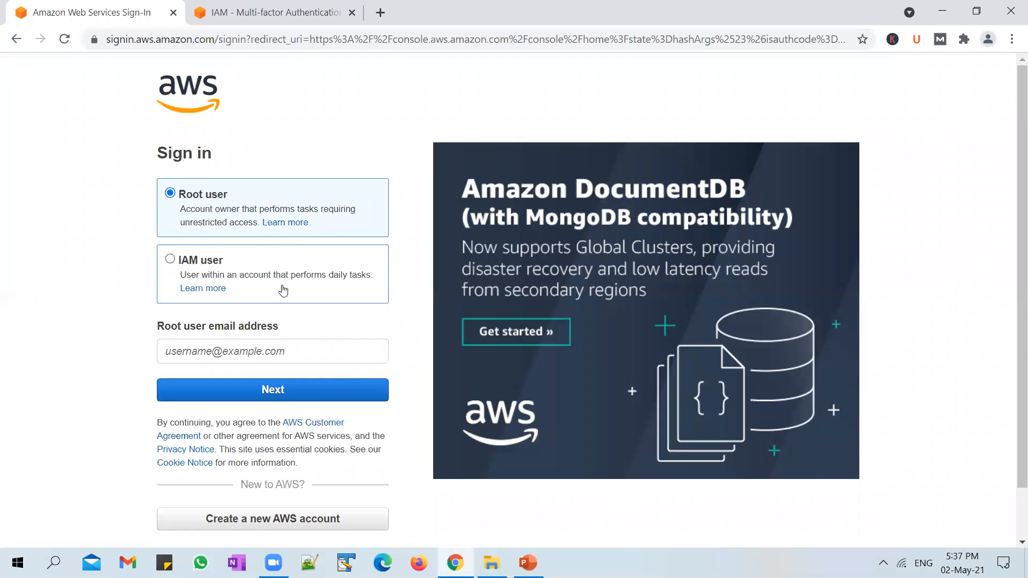
Enter the root user's e-mail, solve the security check, and type the account password
click(287, 353)
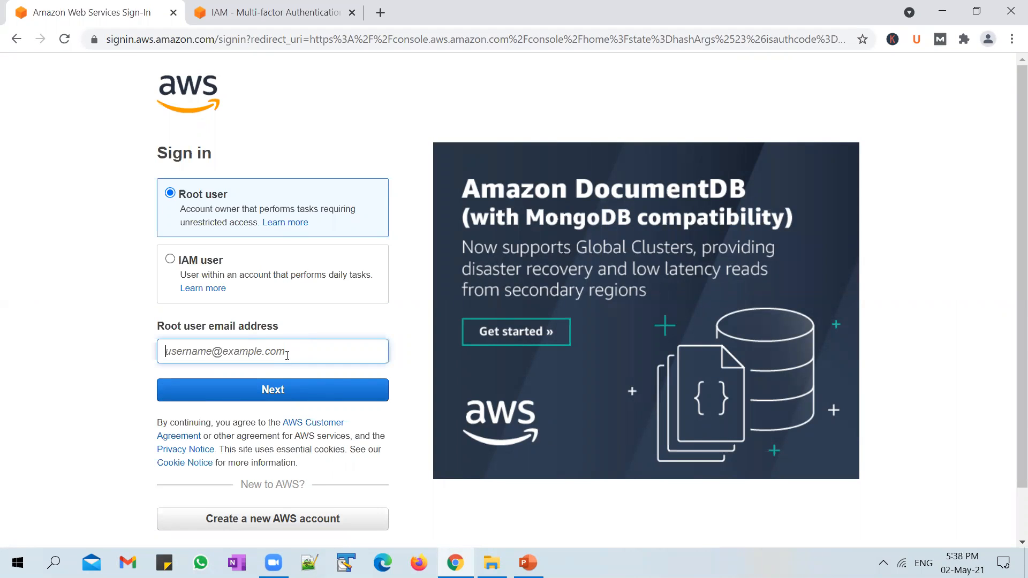
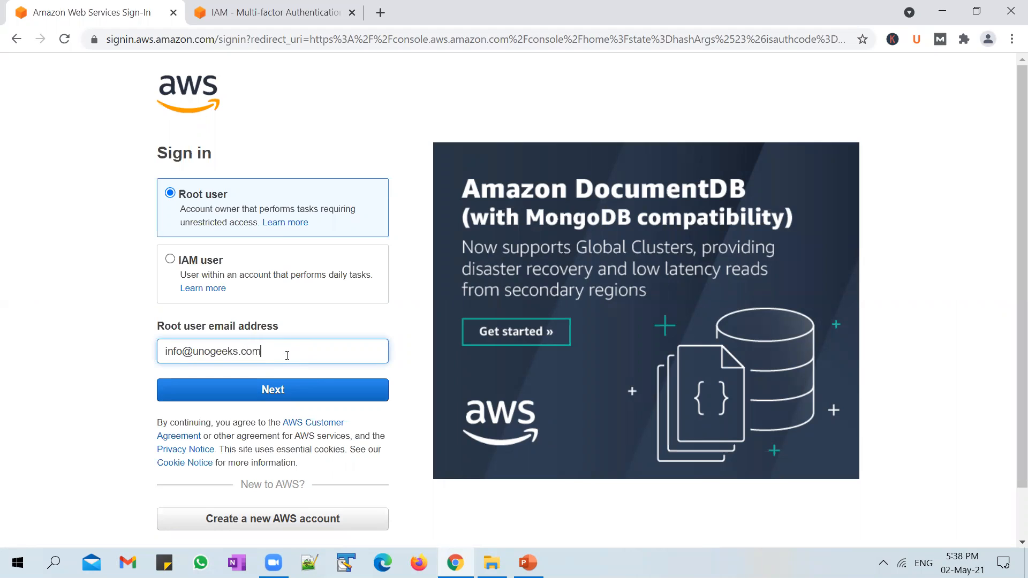
click(261, 390)
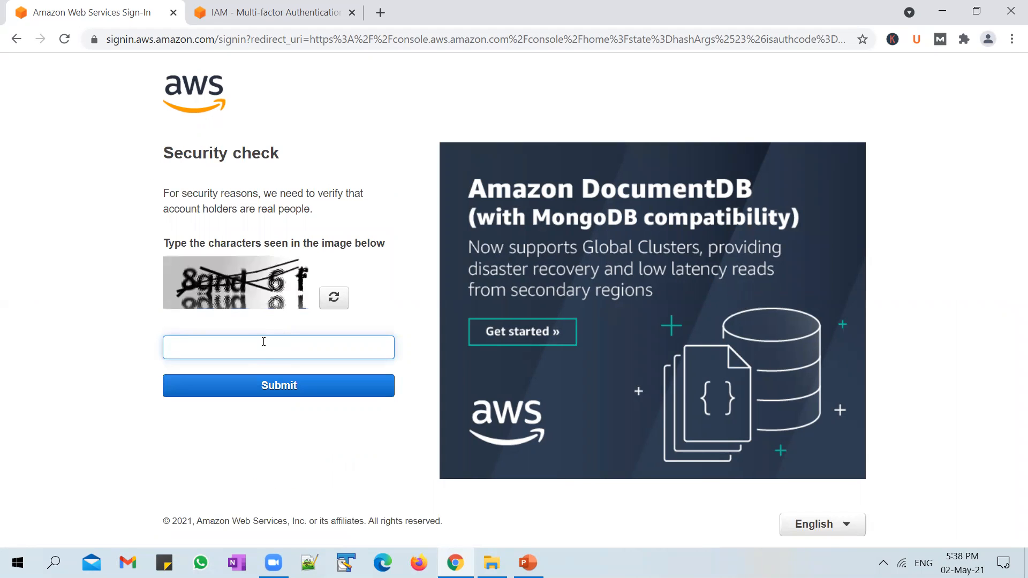
text(8gnd6f)
click(298, 391)
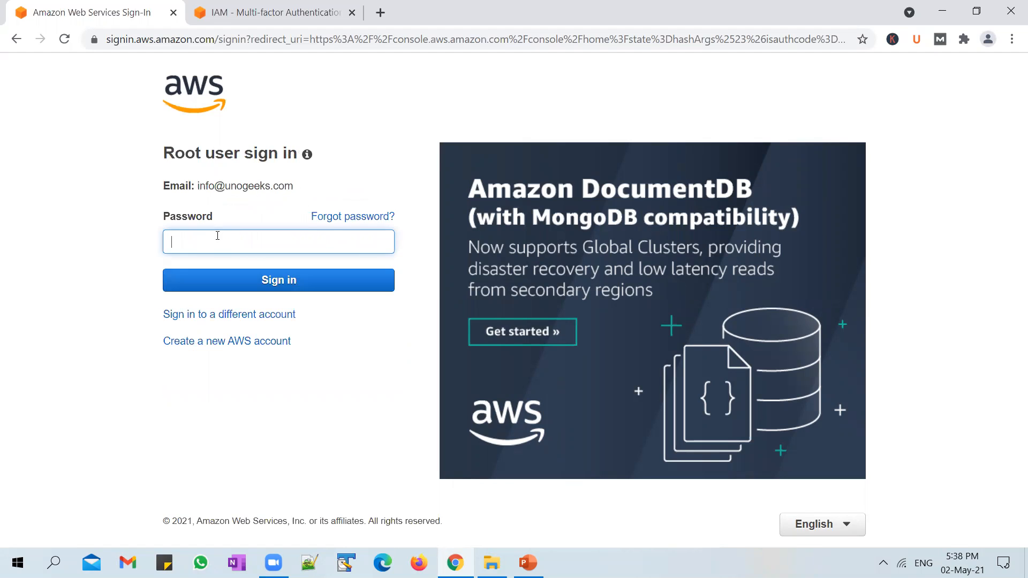
text(•••••••••••••••)
Sign in with the root password and highlight the prompt's mentions of the MFA device and authentication code
click(289, 280)
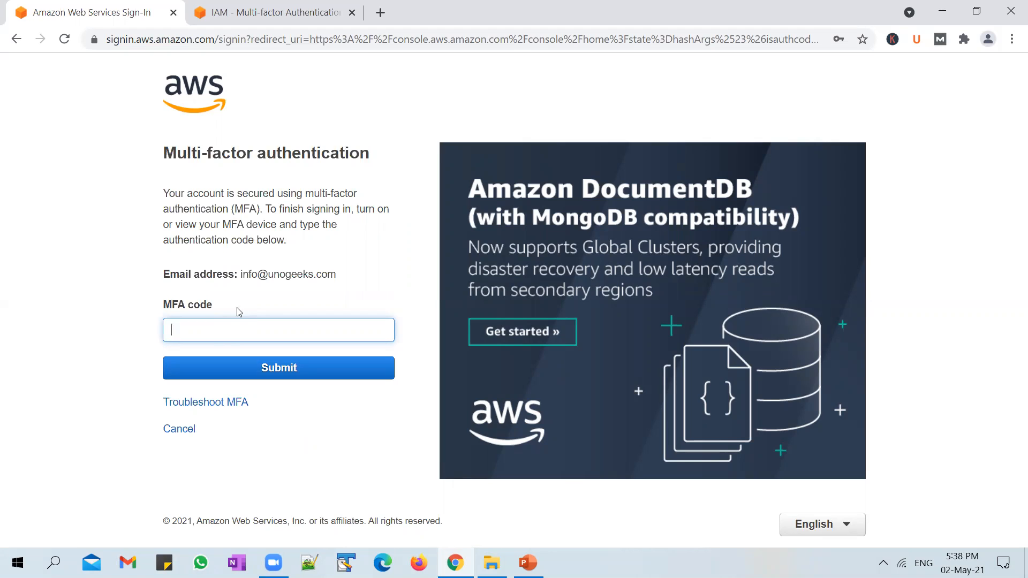
drag(236, 197, 254, 209)
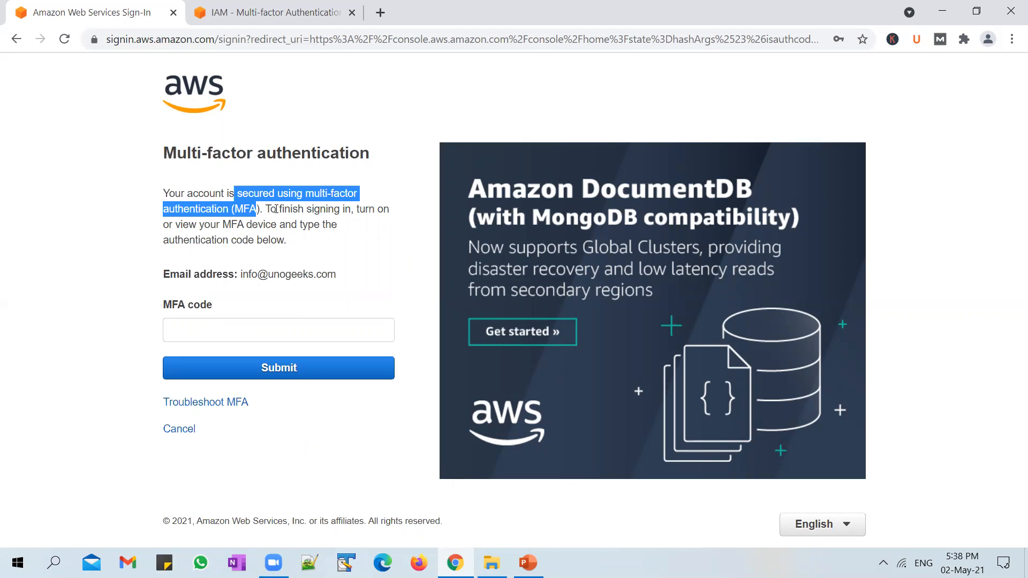
drag(223, 225, 265, 224)
drag(206, 240, 270, 241)
click(259, 261)
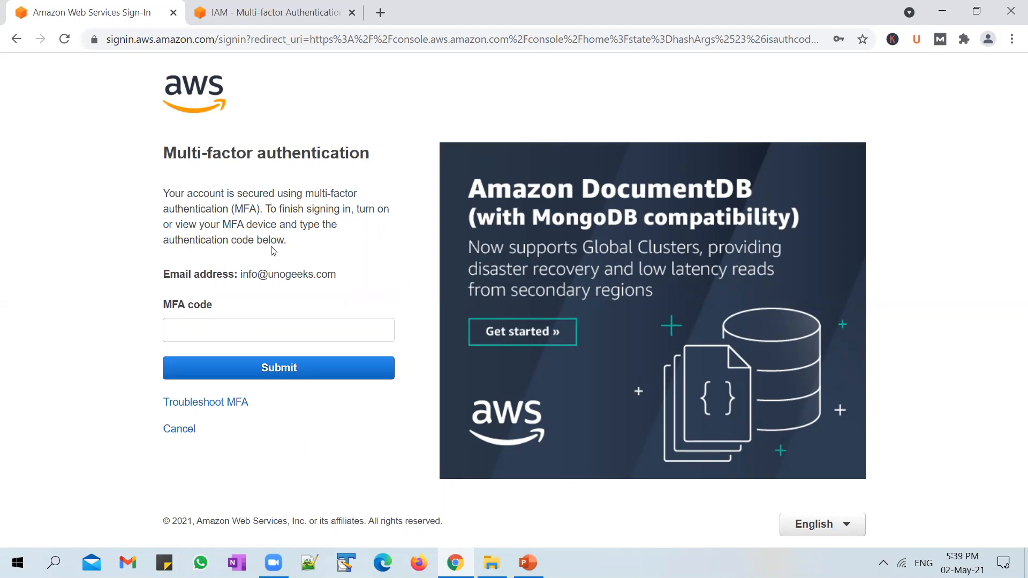
Submit the six-digit MFA code to reach the console and play the MFA slide full-screen
click(215, 327)
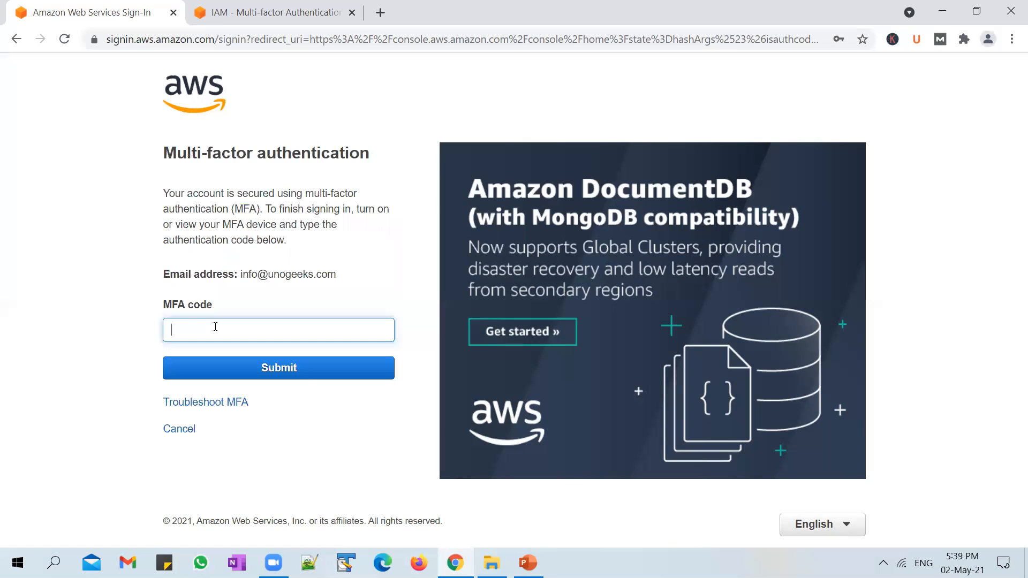
click(280, 370)
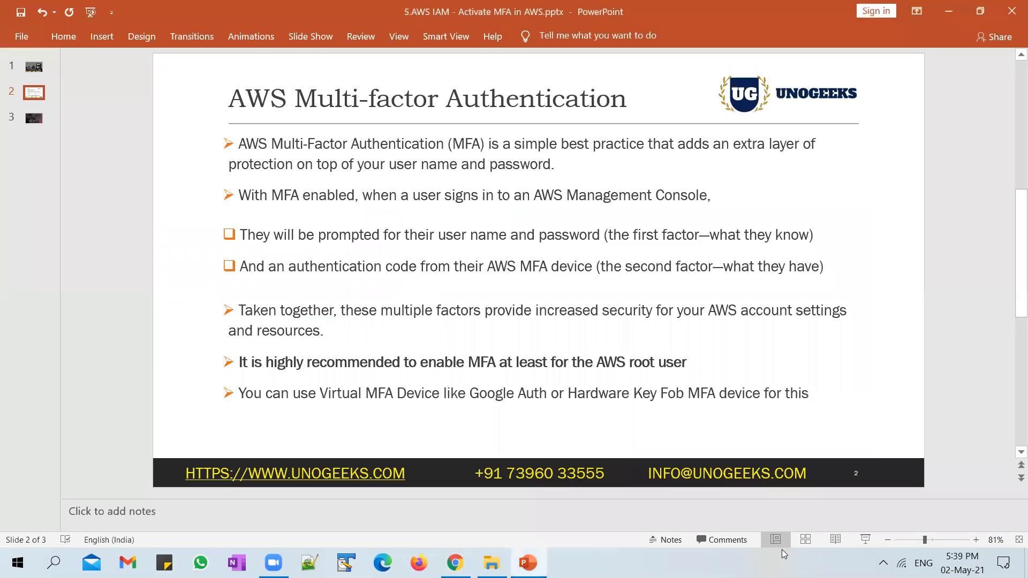
click(527, 563)
click(864, 544)
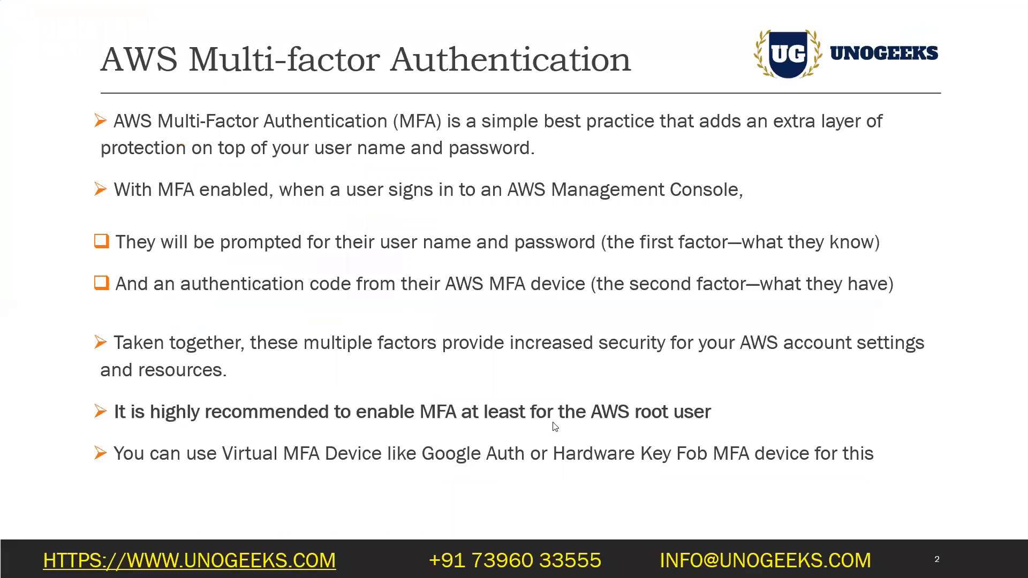